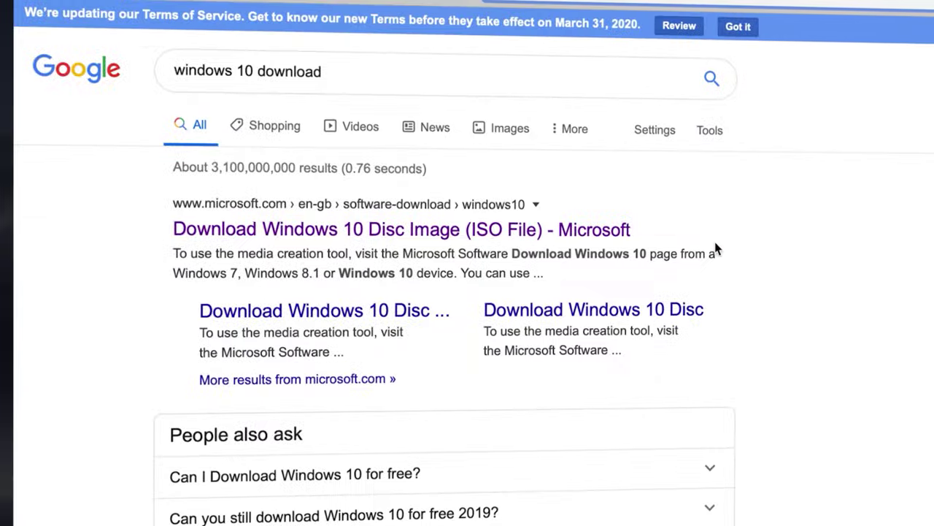
- On Microsoft's disc image page, confirm the Windows 10 edition and English International language
left_click(604, 231)
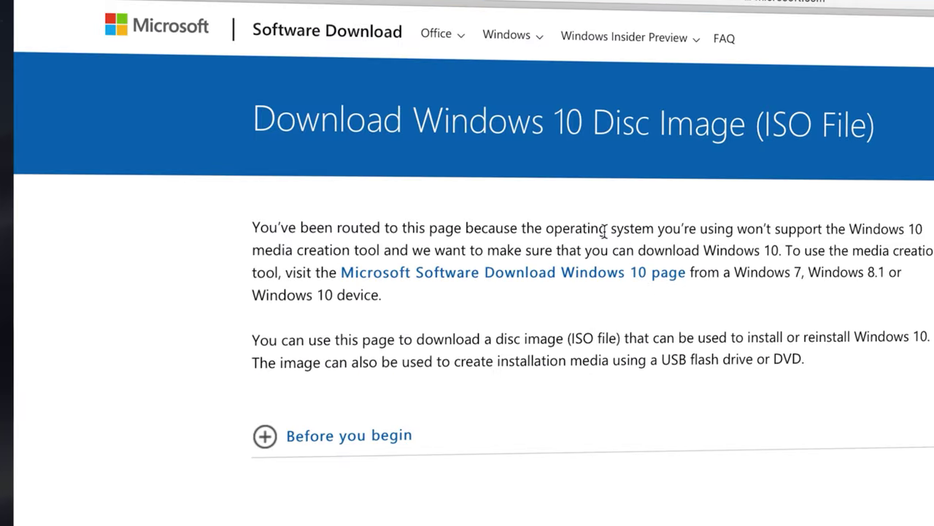
scroll(604, 232, "down", 5)
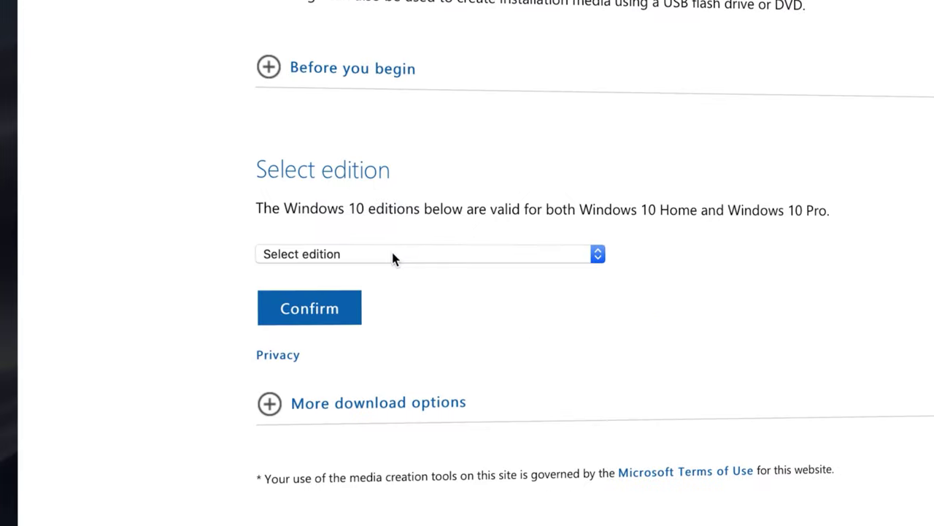
left_click(392, 255)
left_click(364, 295)
left_click(348, 319)
left_click(332, 217)
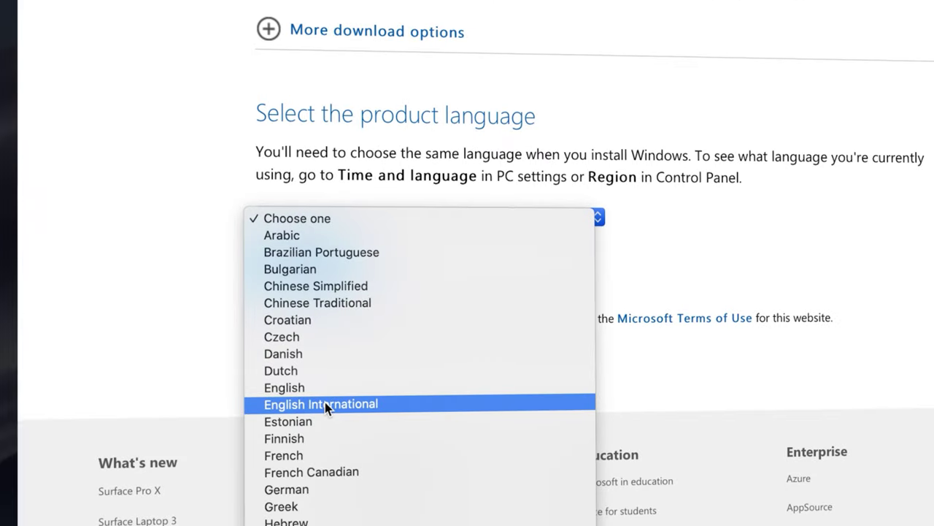
left_click(326, 403)
left_click(395, 291)
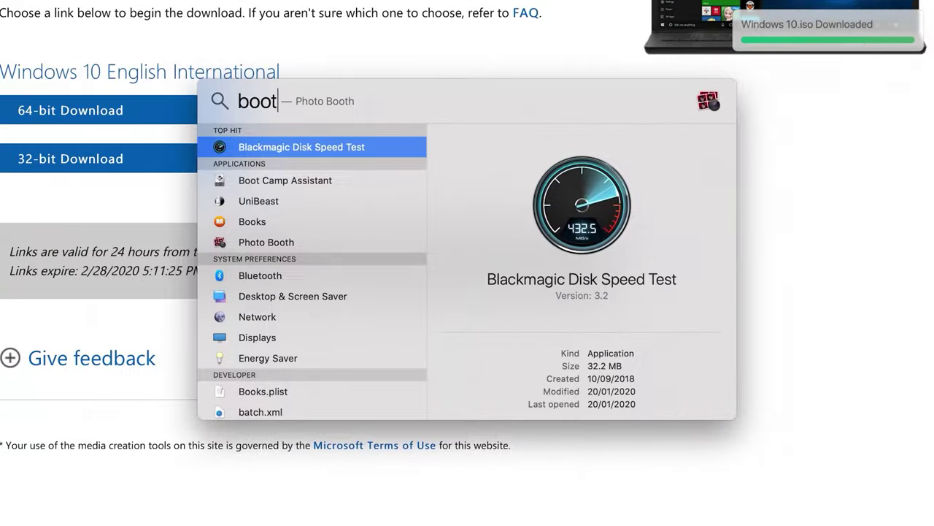
- Launch Boot Camp Assistant with Win10_1909_English_x64.iso and split the disk 248GB macOS, 251GB Windows
type("cam")
key("Return")
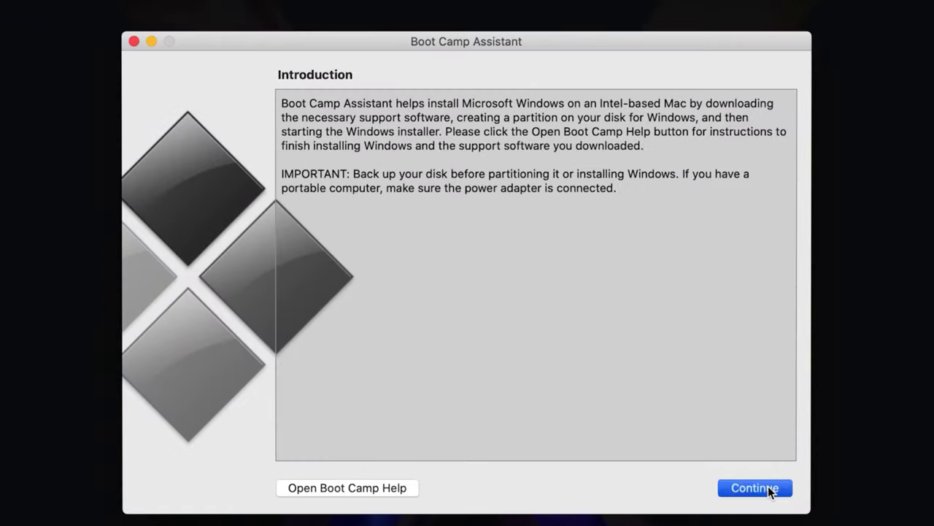
left_click(742, 185)
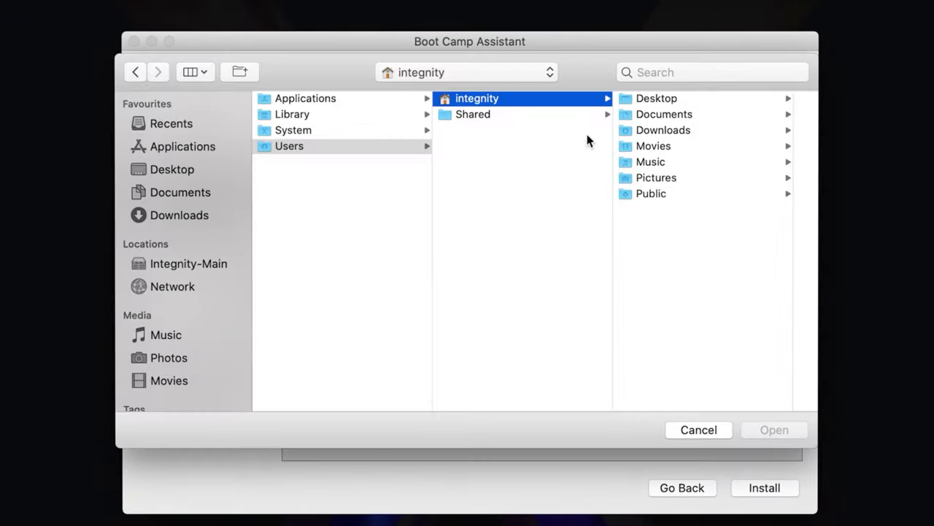
left_click(175, 220)
left_click(337, 100)
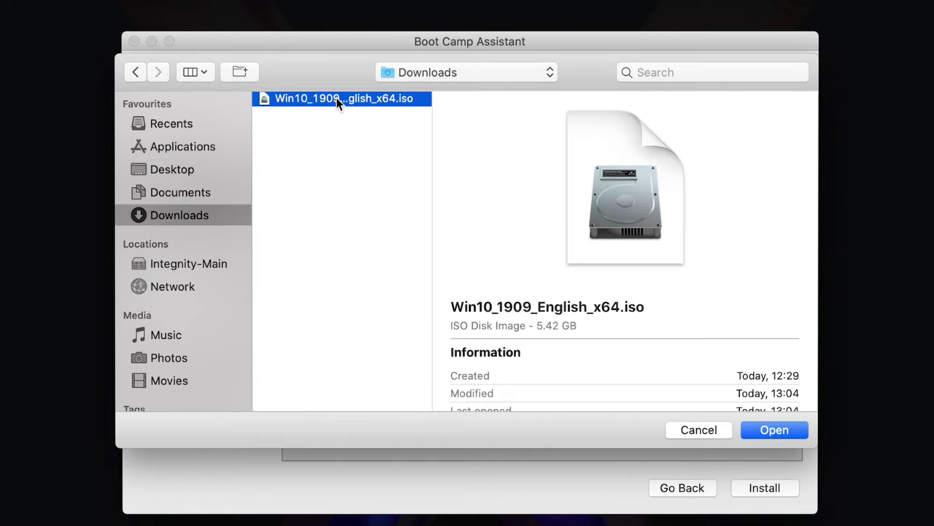
left_click(774, 430)
mouse_move(619, 325)
left_mouse_down()
mouse_move(548, 341)
mouse_move(629, 322)
left_mouse_up()
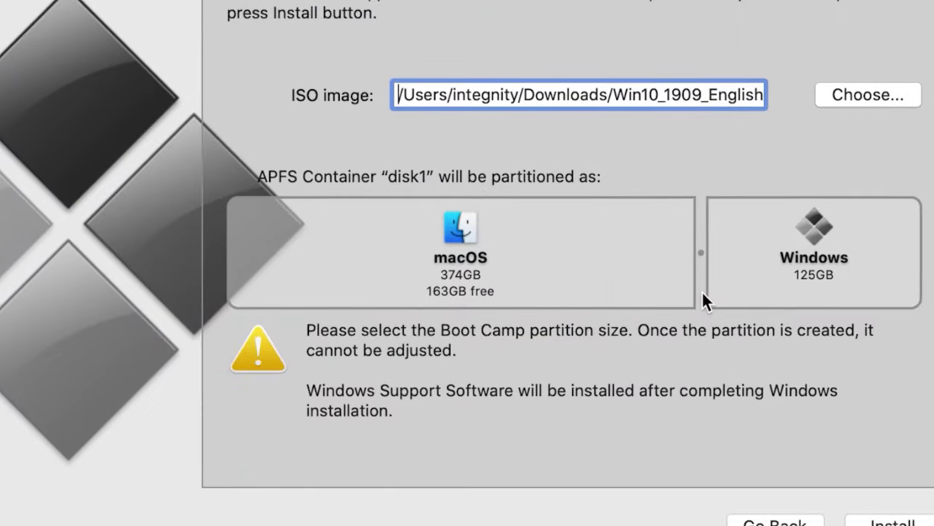
left_click_drag(702, 289, 575, 277)
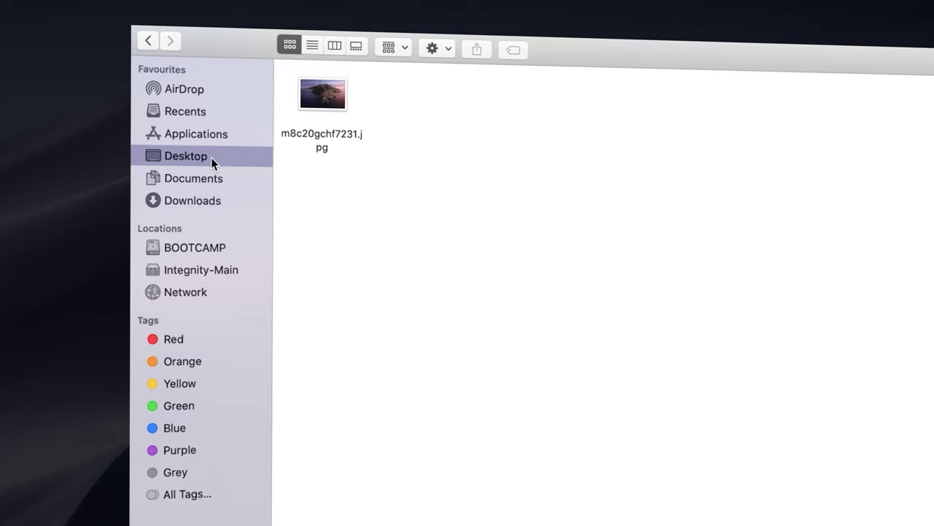
- Drag the desktop .jpg image onto the BOOTCAMP drive in Finder's sidebar
mouse_move(194, 250)
left_mouse_down()
mouse_move(176, 248)
mouse_move(207, 247)
mouse_move(167, 246)
mouse_move(209, 251)
left_mouse_up()
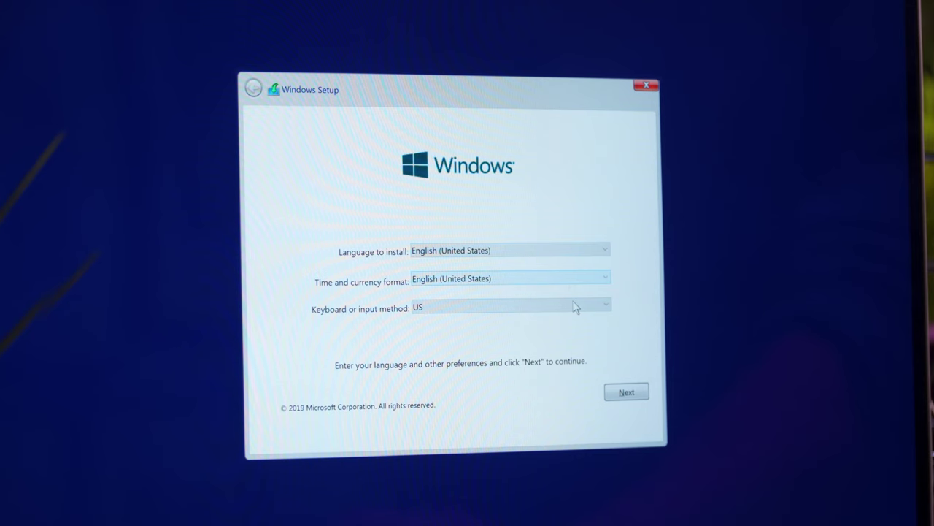
- Keep English (United States) settings, skip the product key, and pick Windows 10 Pro
left_click(626, 392)
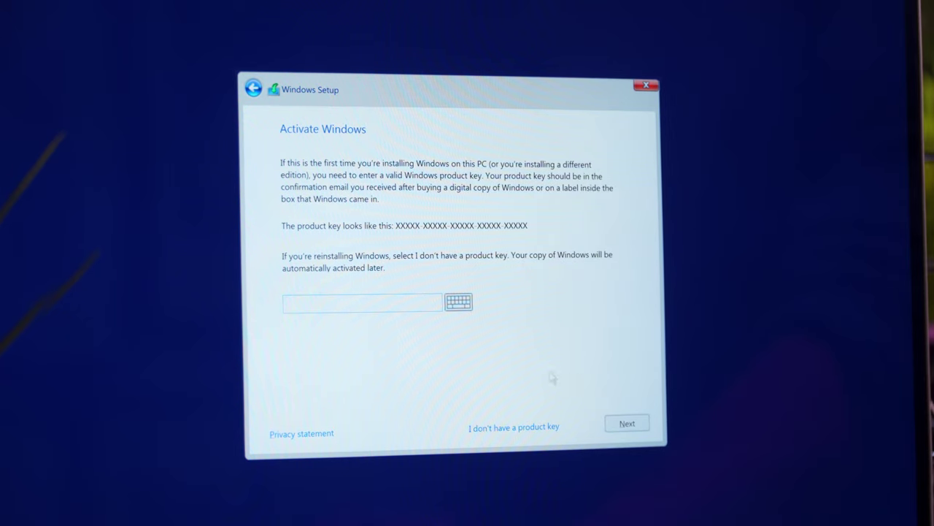
left_click(497, 430)
left_click(343, 218)
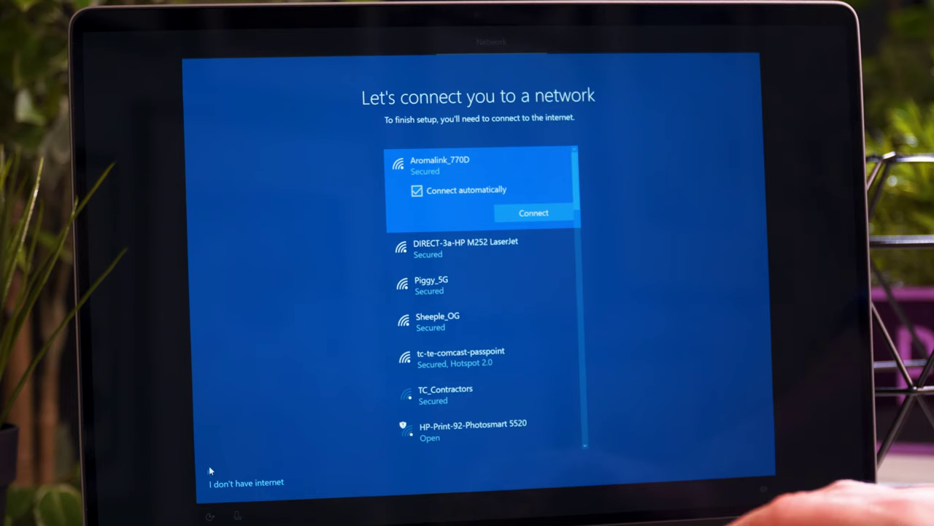
- Finish setup offline with a local account and password, allowing activity history and accepting privacy settings
left_click(235, 485)
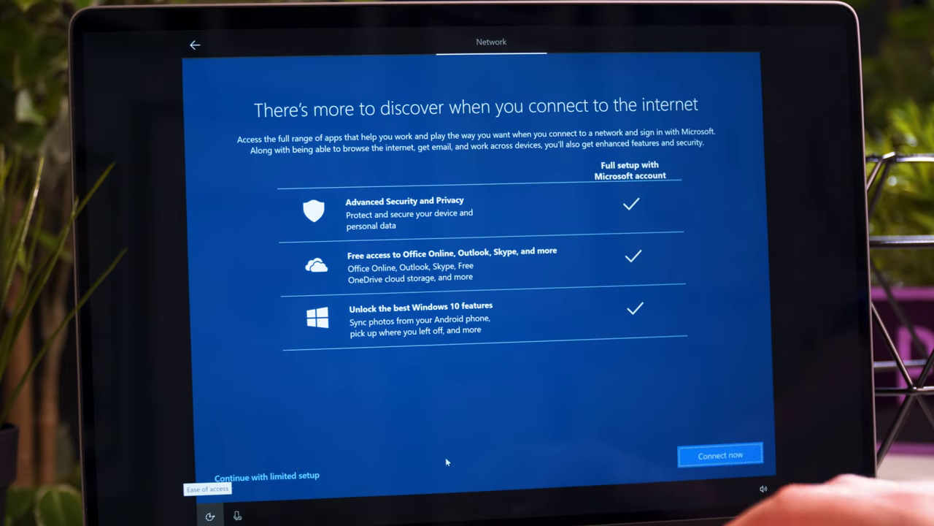
left_click(297, 478)
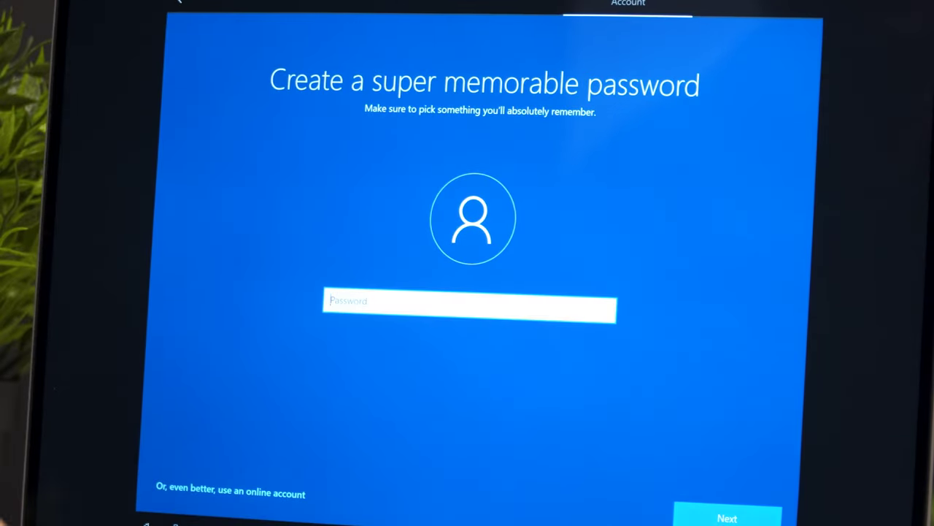
key("Return")
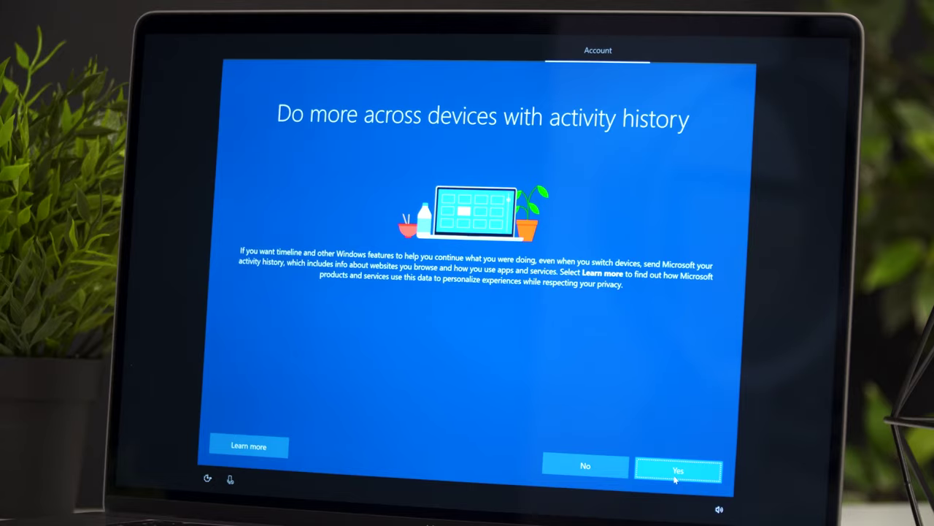
left_click(676, 471)
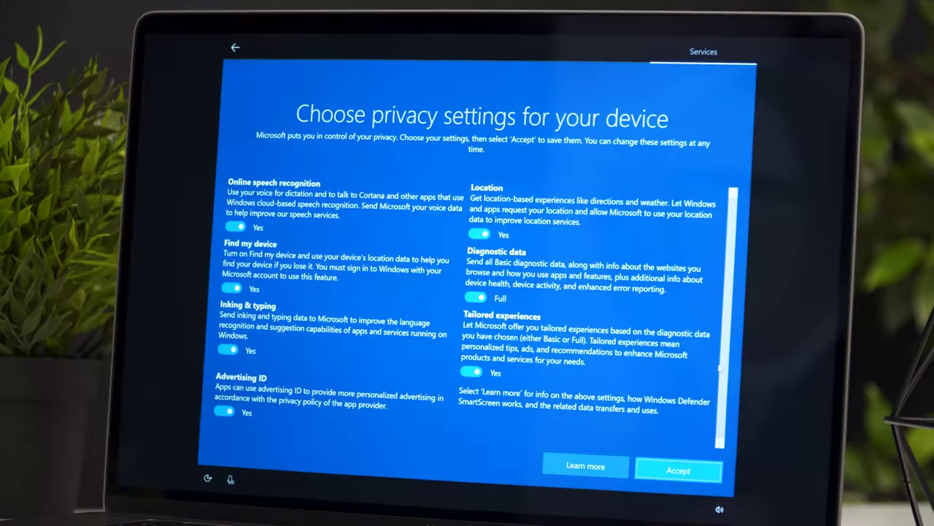
key("Return")
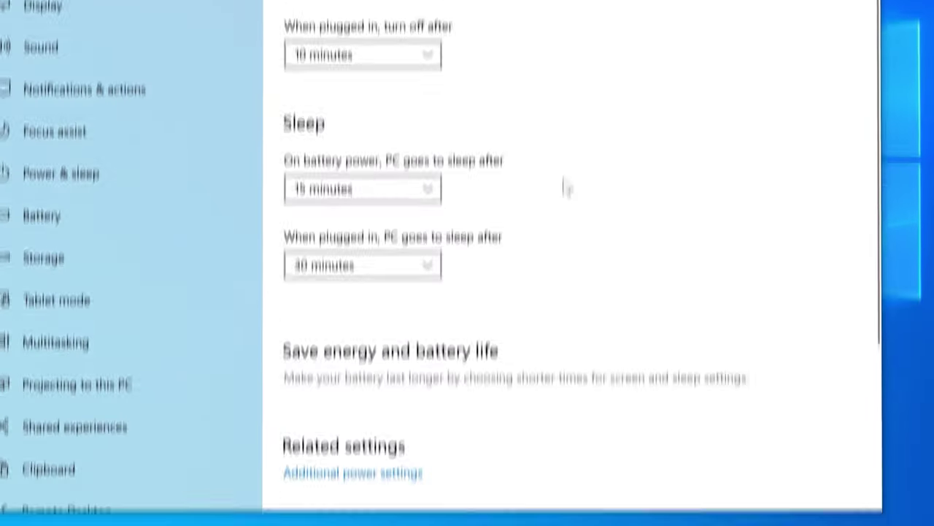
- Show the plugged-in lid-close options, then search 'sharpkeys' and open its randyrants.com page
scroll(568, 188, "down", 1)
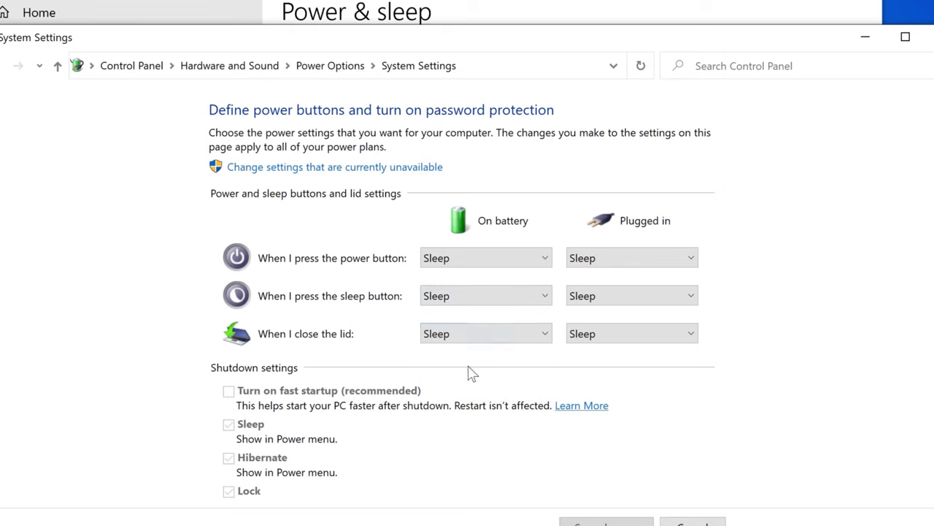
left_click(638, 333)
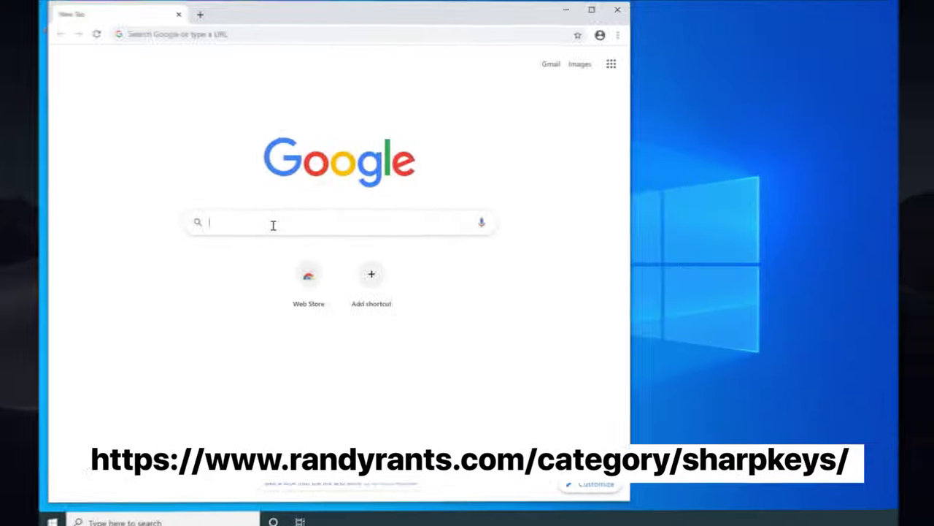
type("sharpkeys")
key("Return")
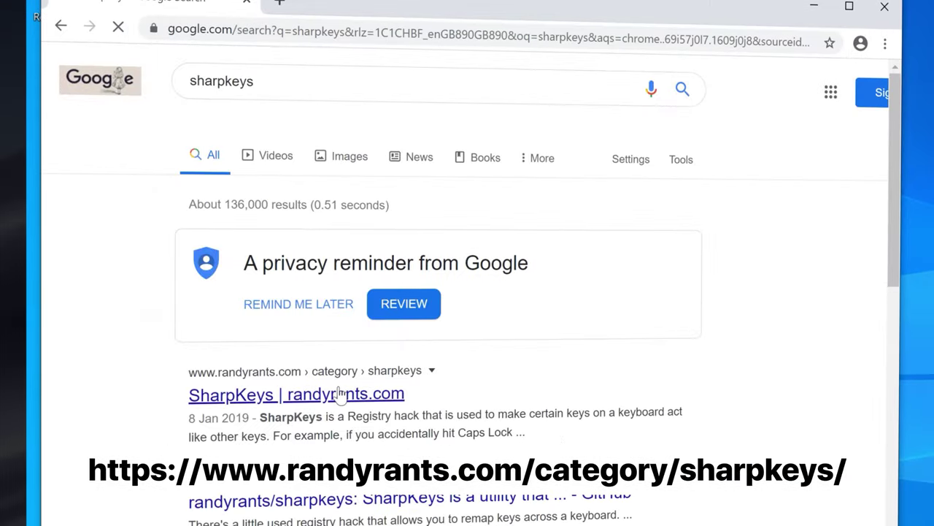
left_click(341, 394)
scroll(338, 355, "down", 5)
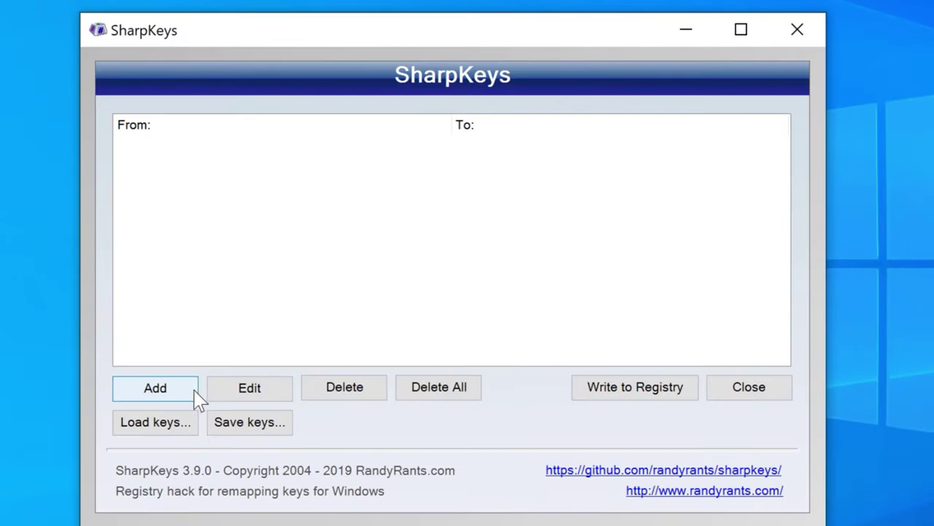
- Add a SharpKeys mapping that turns Left Windows into Left Ctrl
left_click(190, 397)
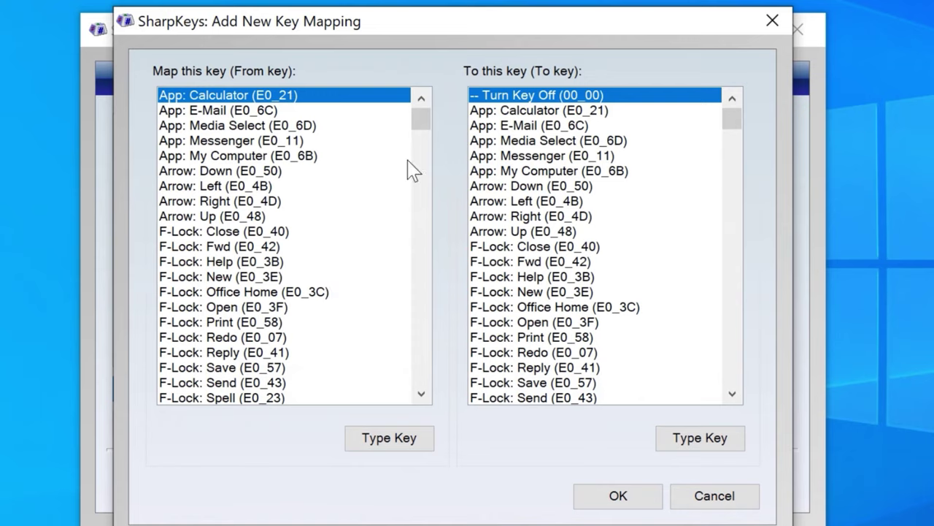
left_click(399, 424)
key("super")
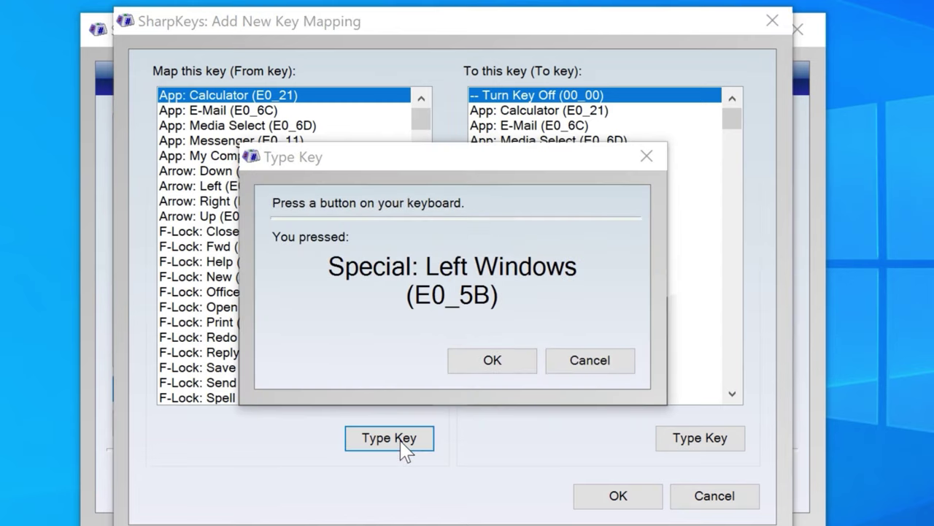
left_click(487, 361)
left_click(699, 439)
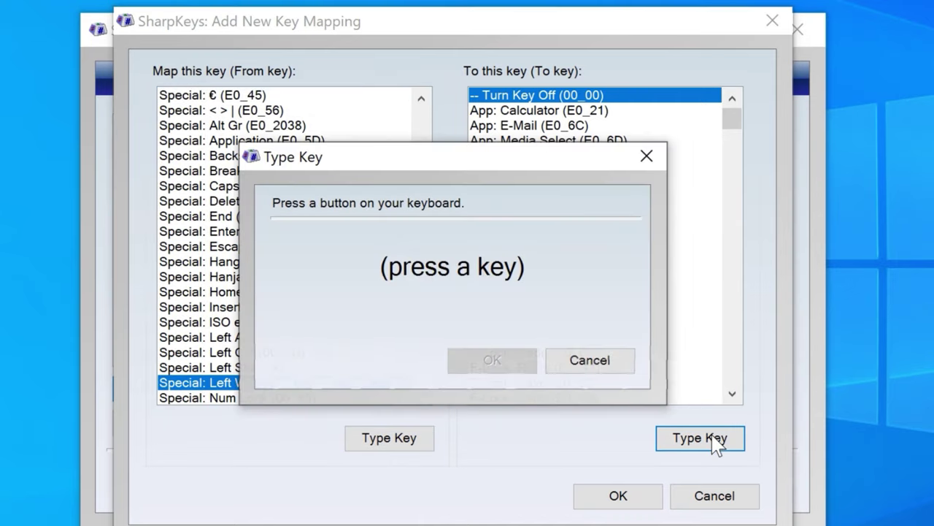
key("ctrl")
left_click(500, 365)
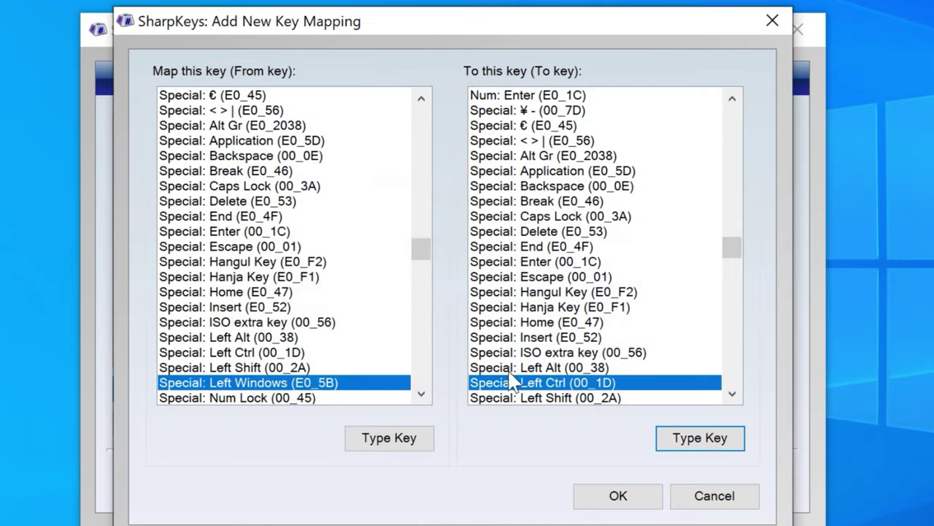
left_click(647, 500)
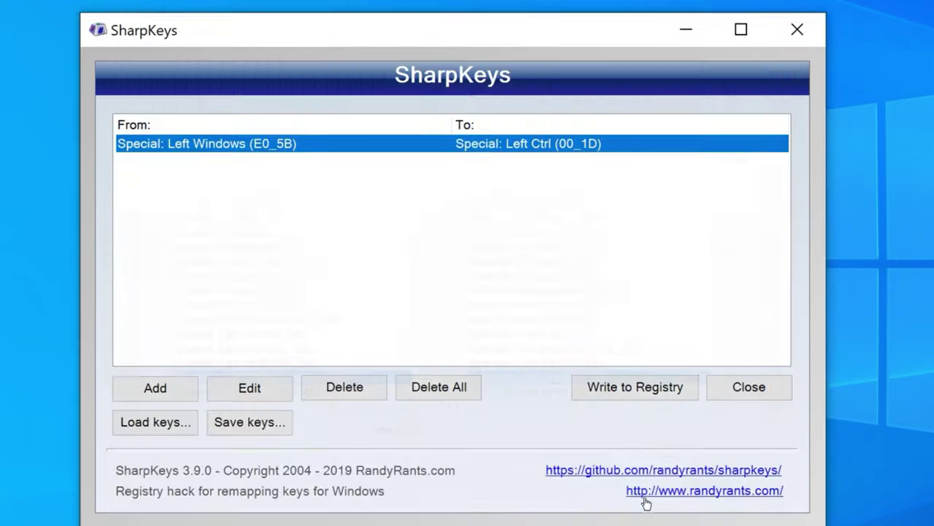
- Add the reverse Left Ctrl to Left Windows mapping and write both to the registry
left_click(179, 393)
left_click(425, 440)
key("ctrl")
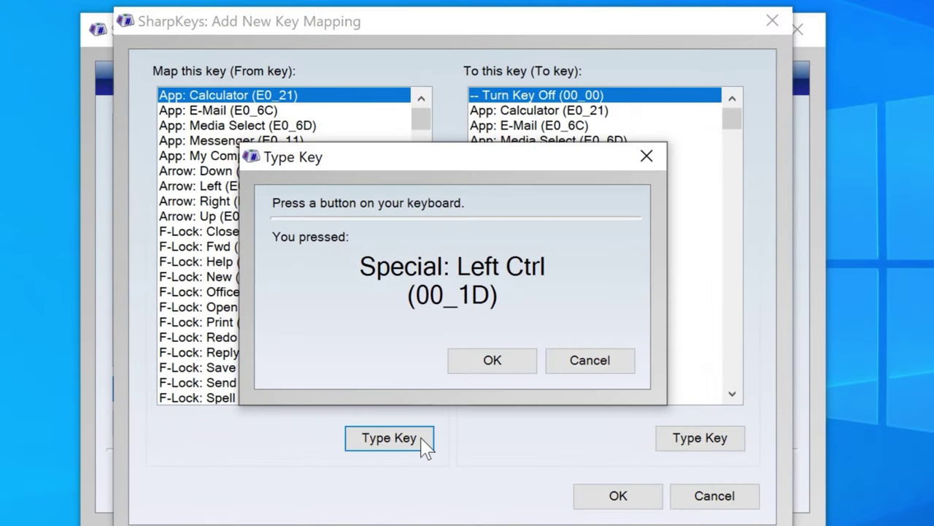
left_click(515, 368)
left_click(734, 447)
key("super")
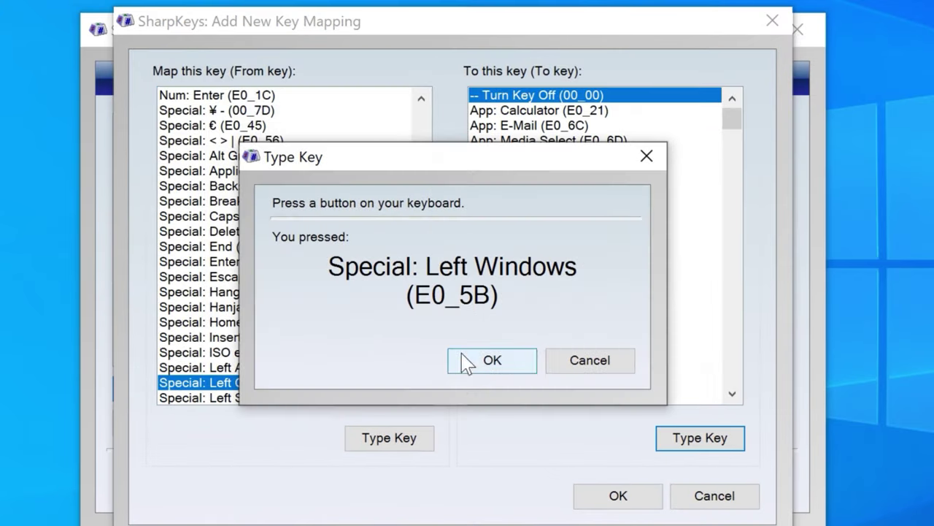
left_click(465, 360)
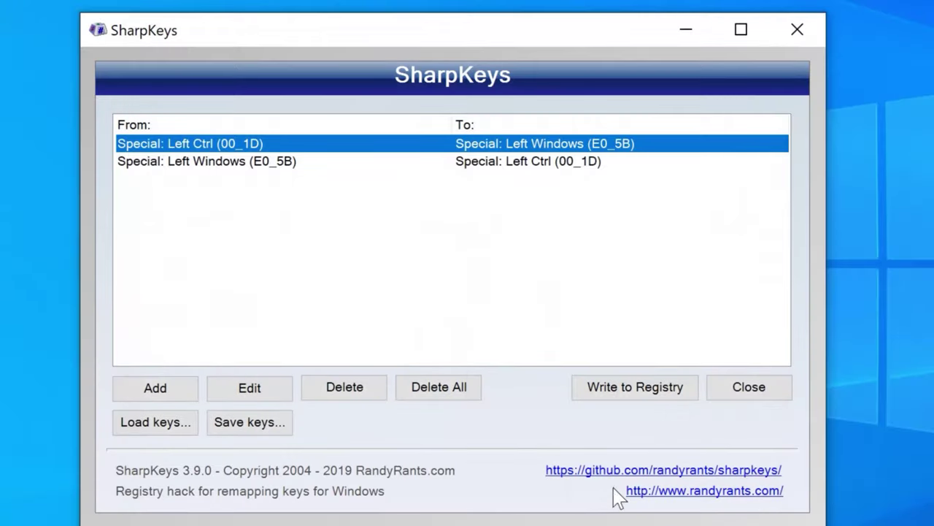
left_click(661, 401)
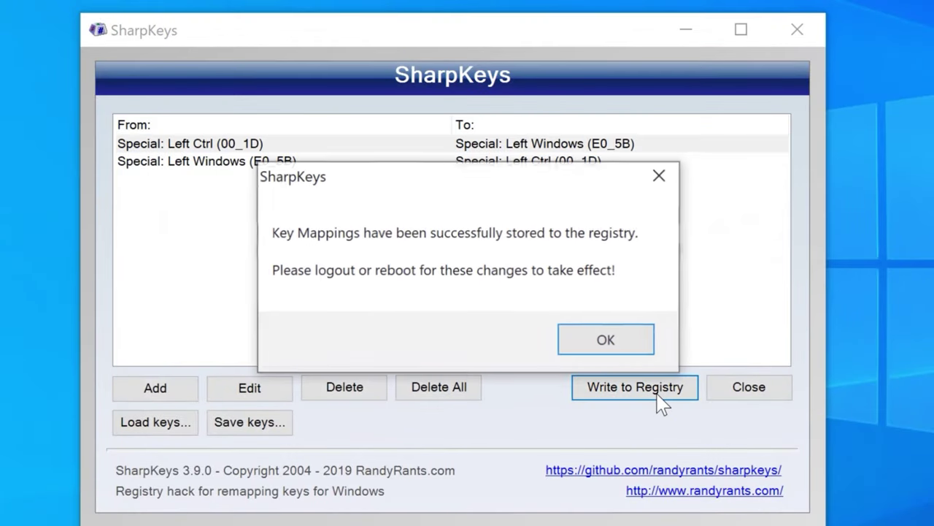
left_click(606, 341)
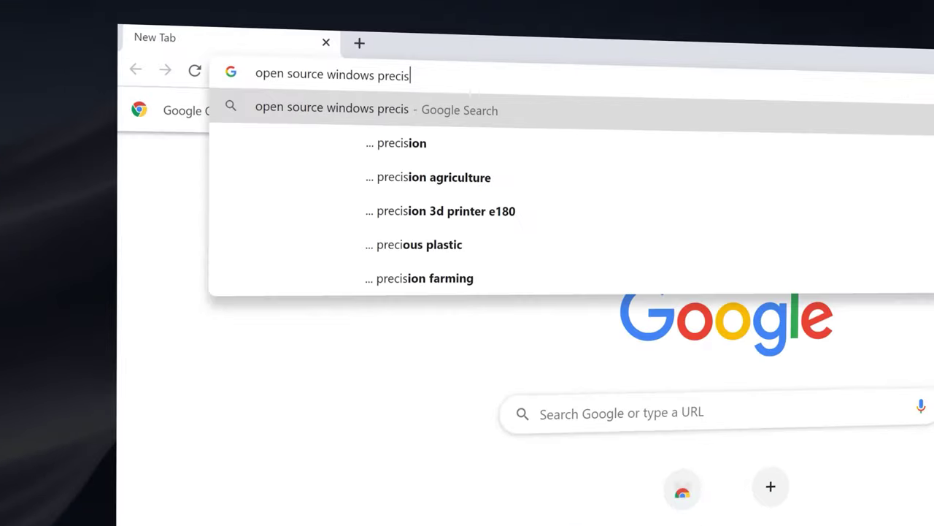
- Search 'open source windows precision driver' and open the mac-precision-touchpad repository's releases list
type("ion driver")
key("Return")
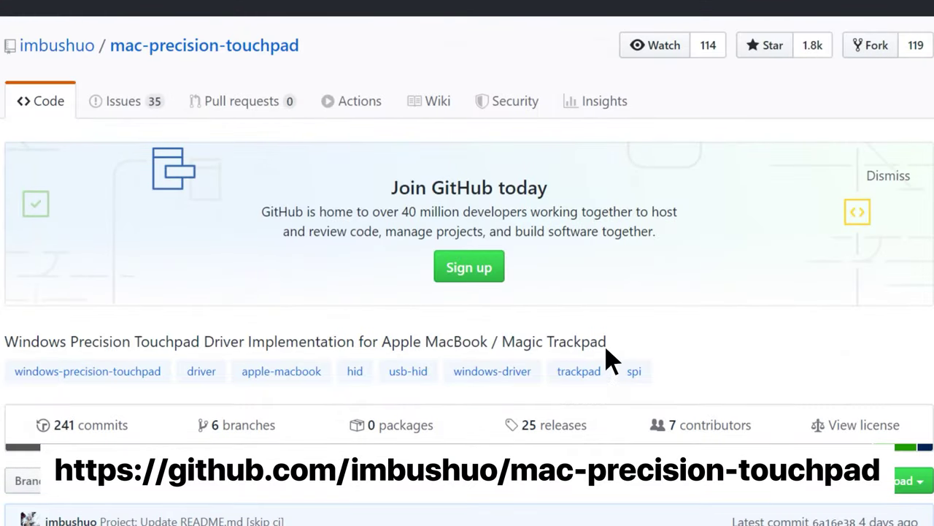
scroll(612, 357, "down", 20)
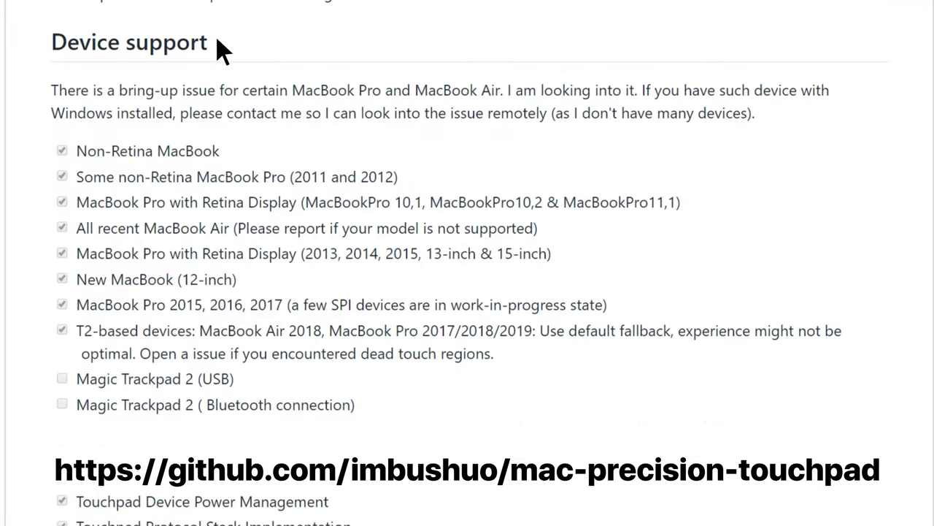
scroll(279, 52, "up", 10)
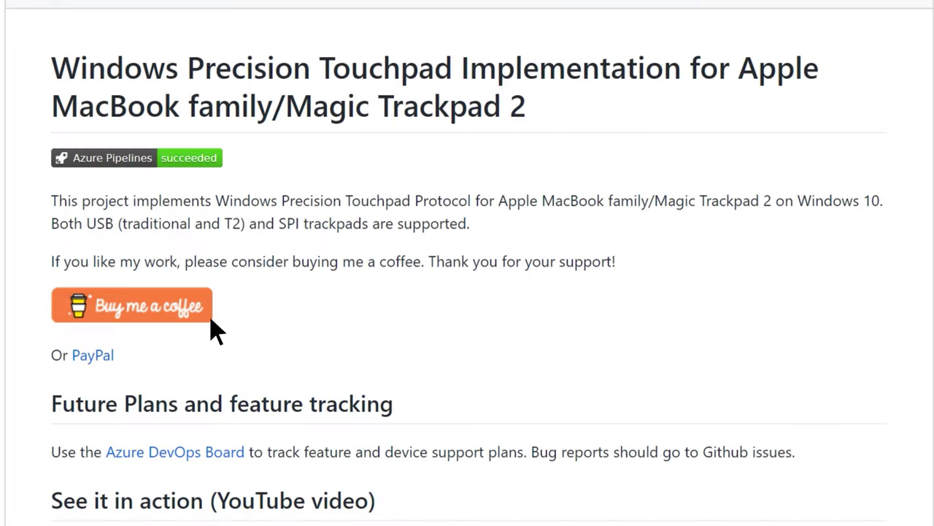
scroll(216, 332, "up", 10)
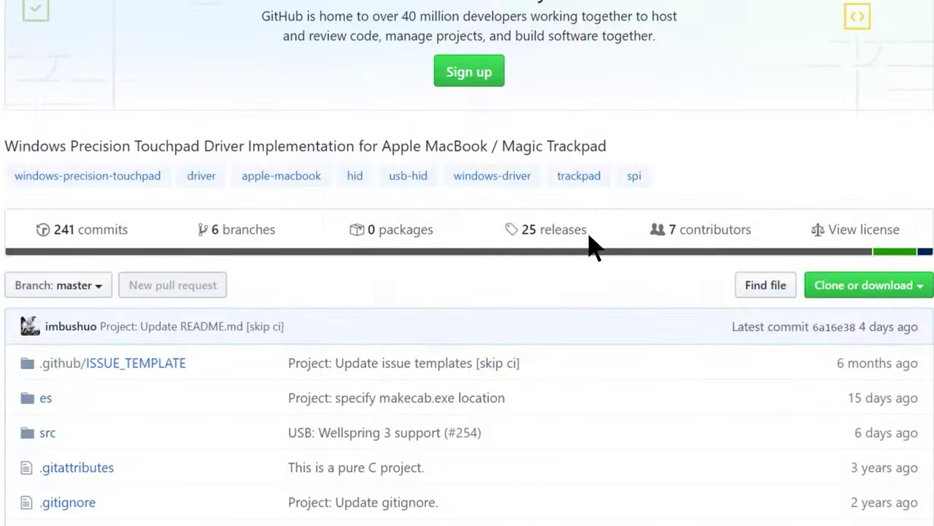
left_click(585, 231)
scroll(468, 263, "down", 5)
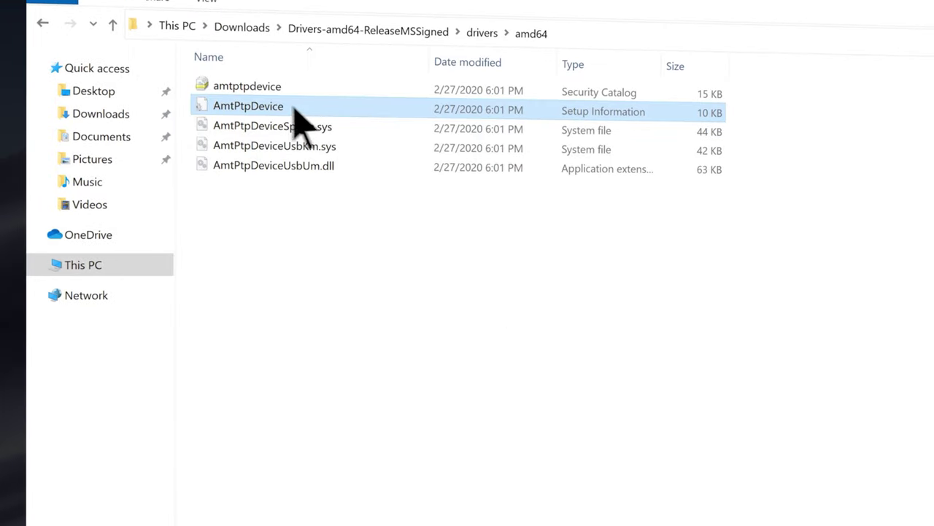
- Install the AmtPtpDevice driver from its setup file, approving the security warning
right_click(343, 107)
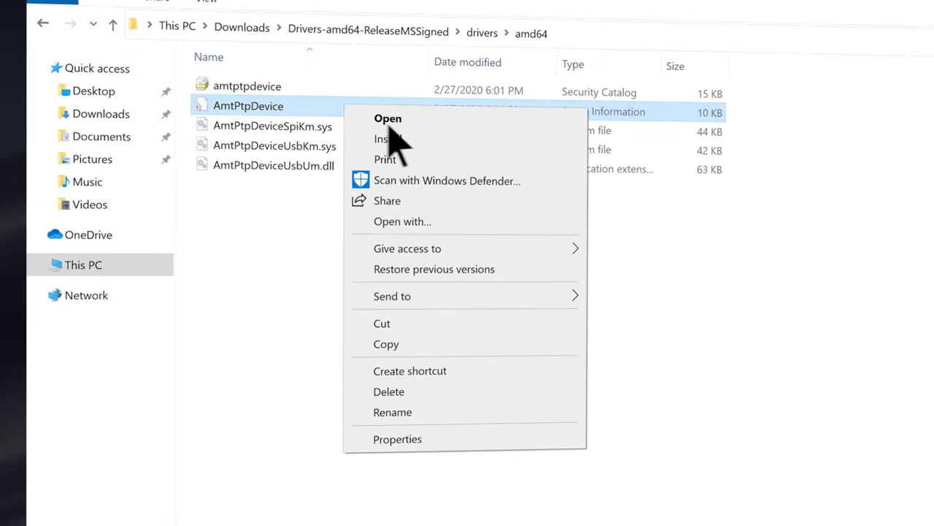
left_click(464, 139)
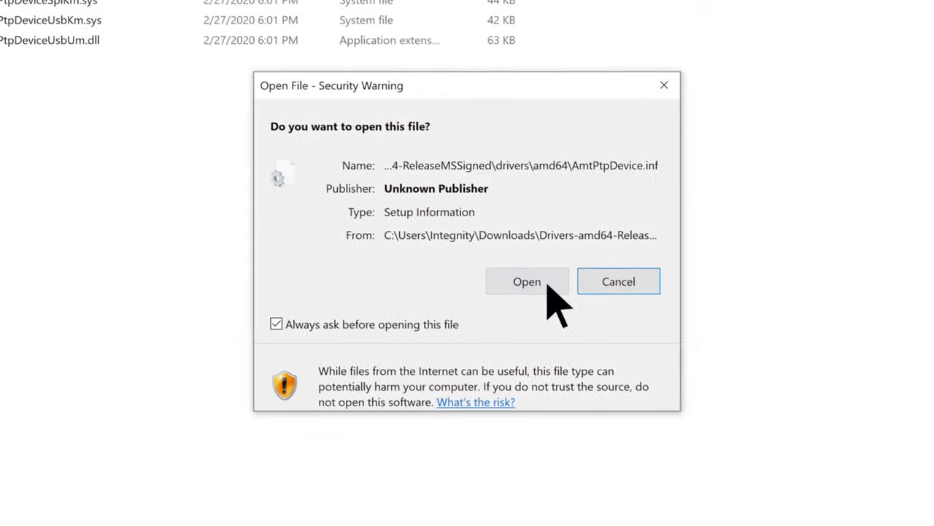
left_click(734, 387)
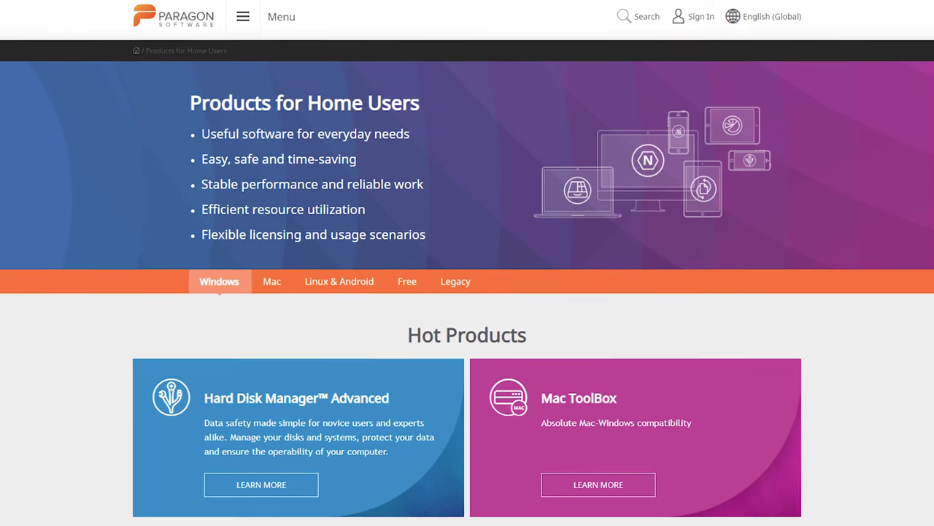
- Switch Paragon's Products for Home Users page to the Mac products
left_click(271, 282)
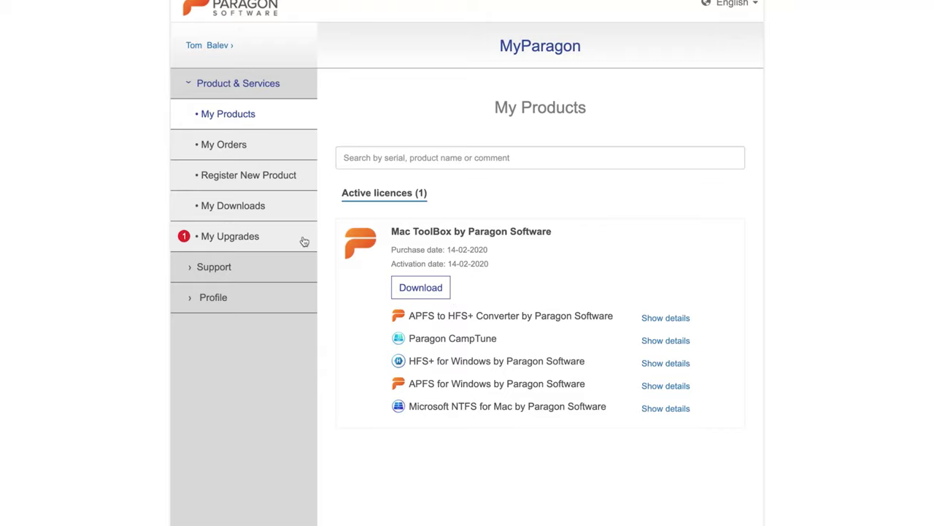
- Download Microsoft NTFS for Mac from My Downloads and run Install NTFS for Mac.app
left_click(246, 207)
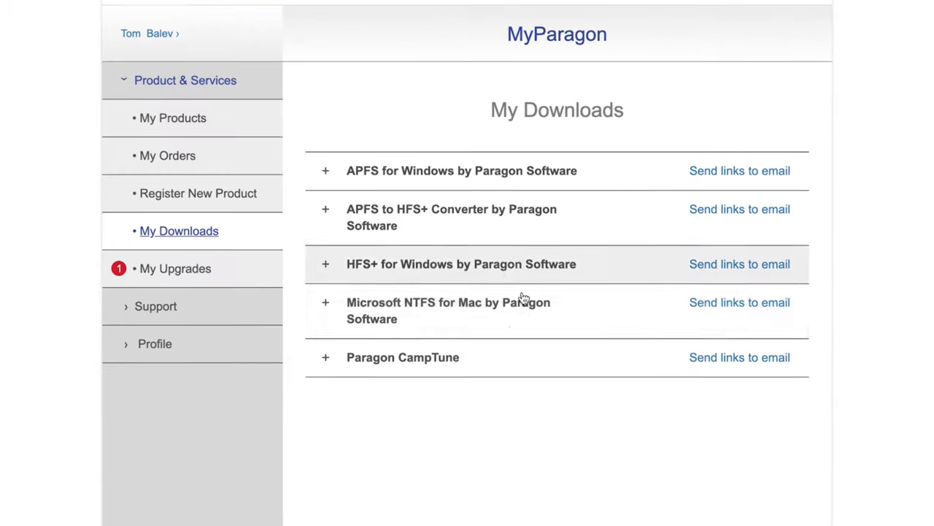
left_click(505, 276)
left_click(754, 403)
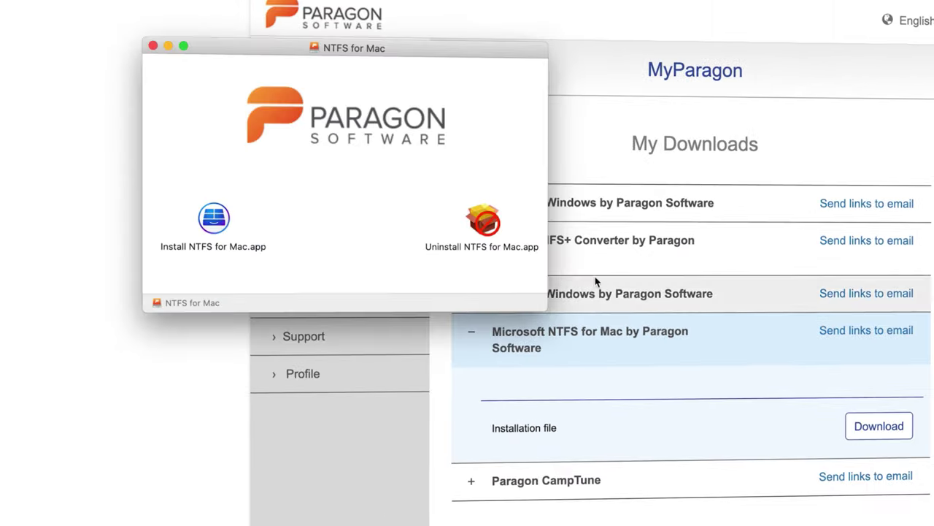
double_click(212, 213)
left_click(625, 244)
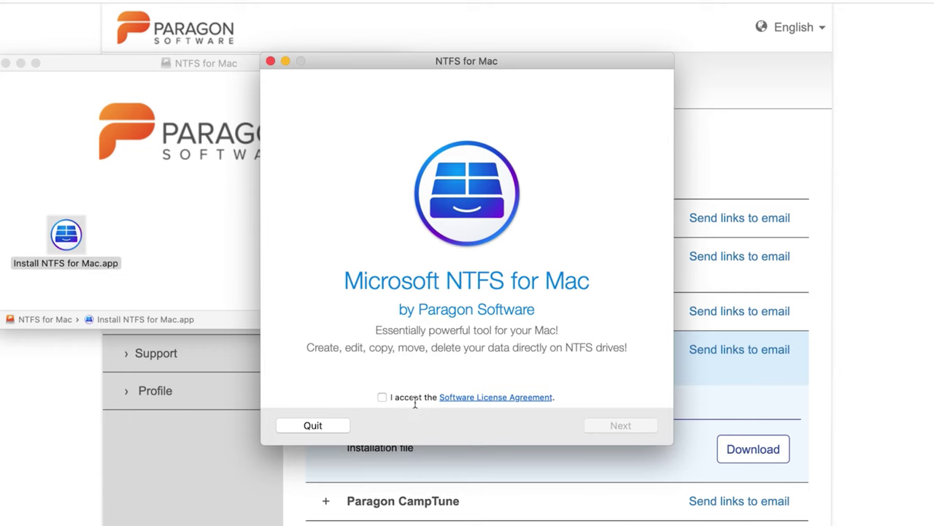